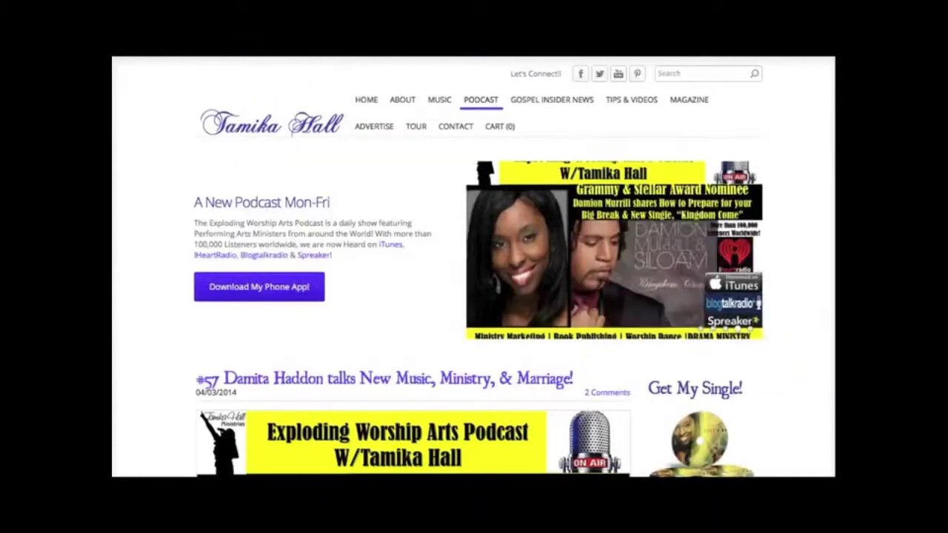
- Scroll the Podcast page down to the 'Click Here to let ... Know you Enjoyed this Interview' link
scroll(474, 267, "down", 10)
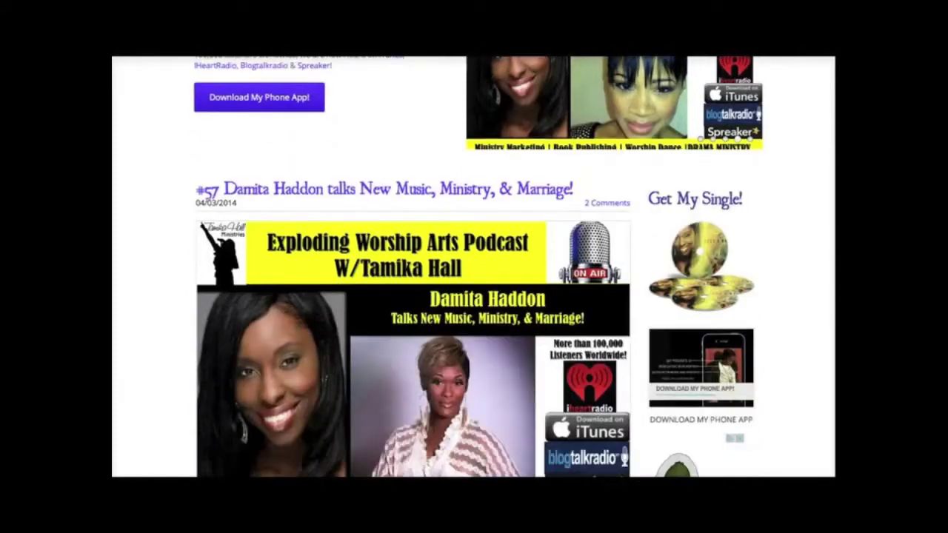
scroll(413, 266, "down", 5)
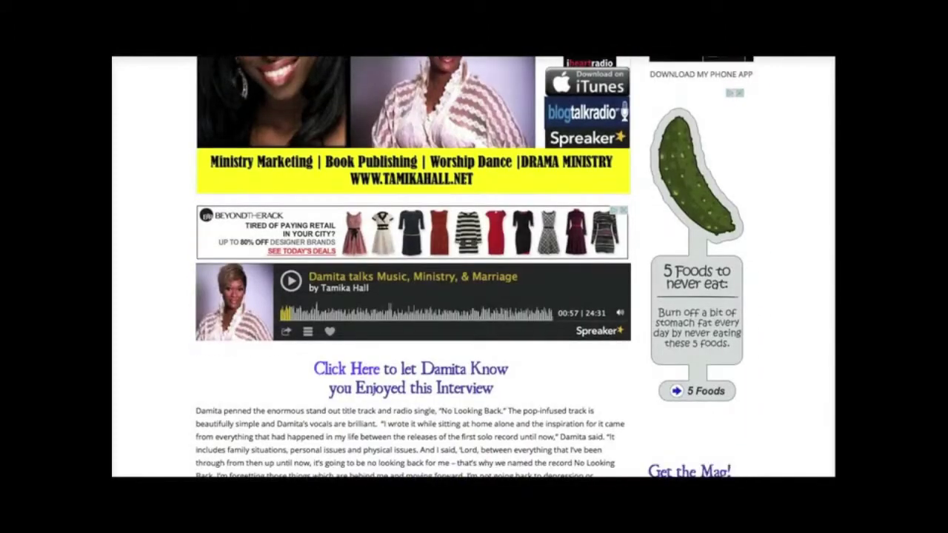
scroll(474, 267, "down", 1)
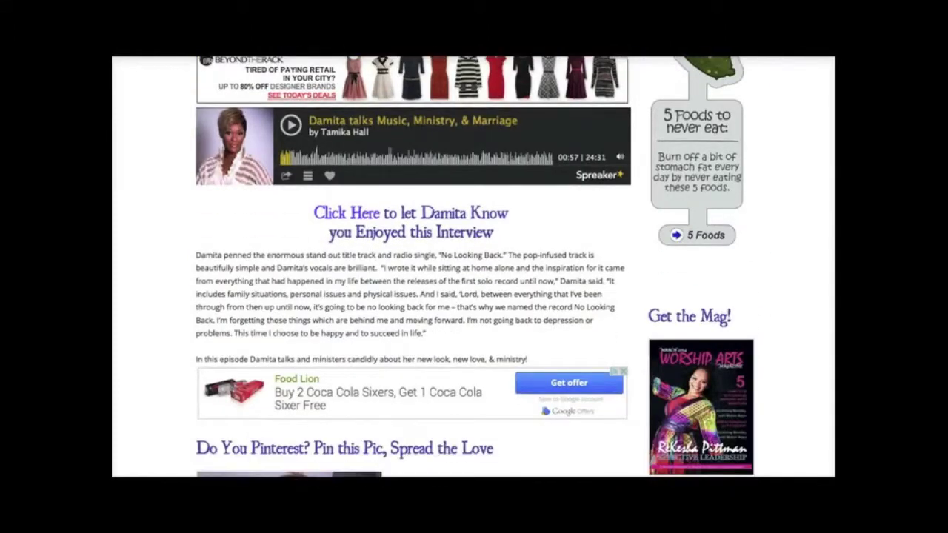
- Open the prefilled Twitter tweet praising the interview and deselect its text
left_click(373, 215)
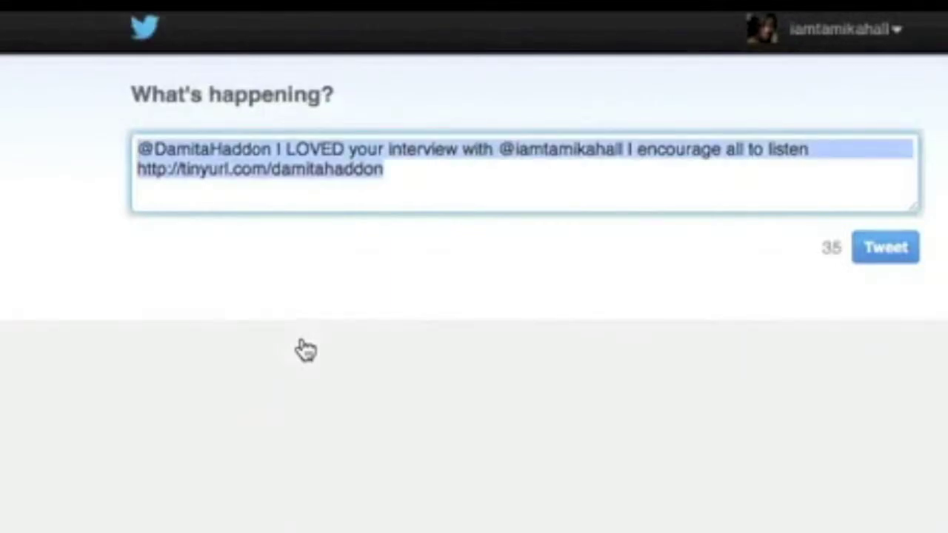
left_click(312, 309)
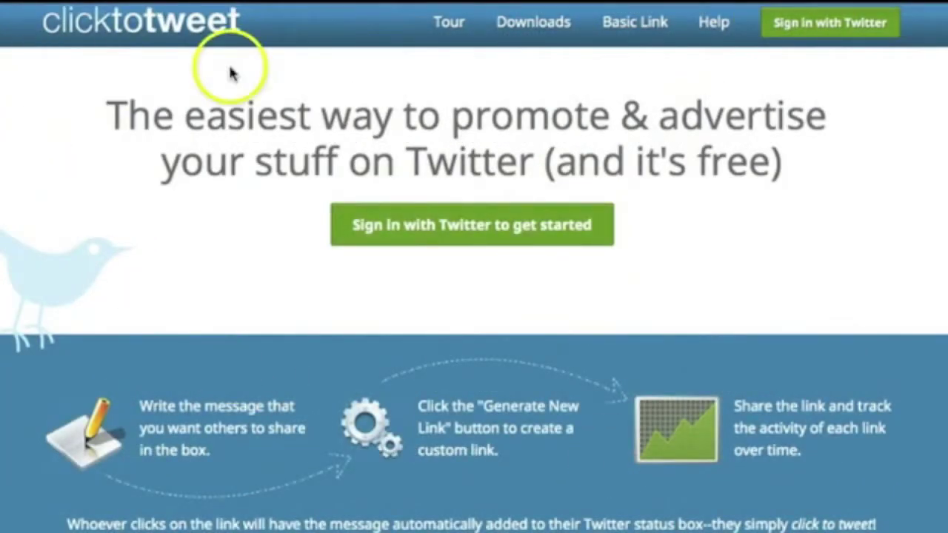
- Sign in with Twitter and authorize the ClickToTweet app
left_click(811, 26)
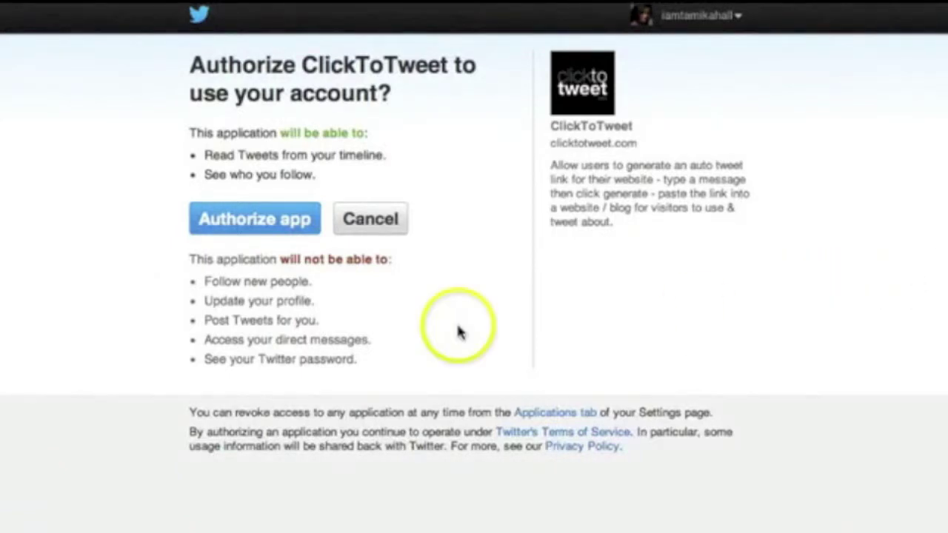
left_click(257, 237)
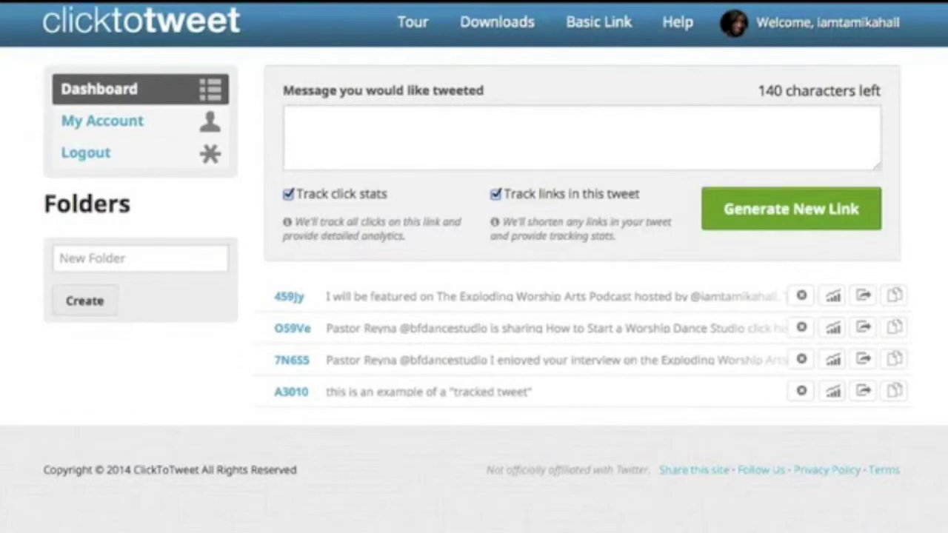
left_click(110, 123)
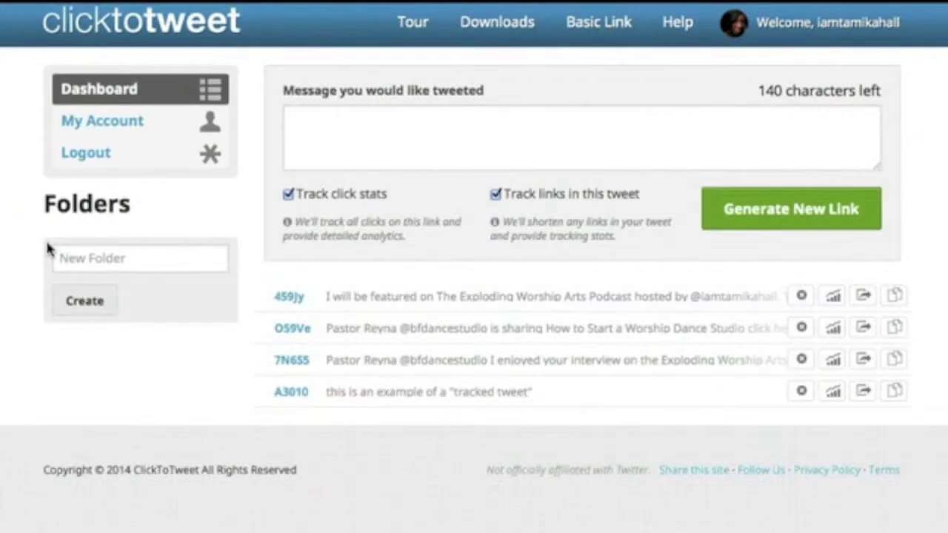
left_click(84, 410)
- Generate a tracked link for 'This is my example of a tracked Tweet' plus the account handle
left_click(472, 145)
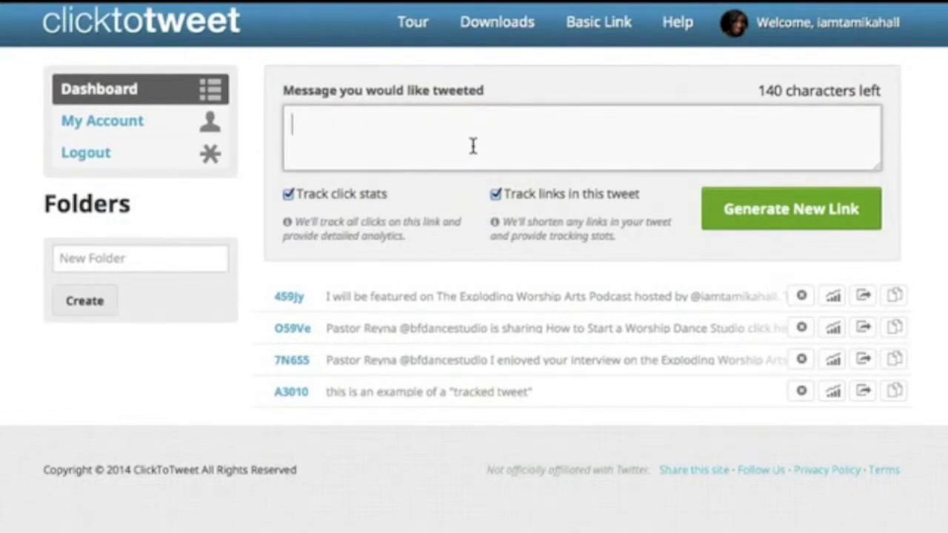
type("This is my examp")
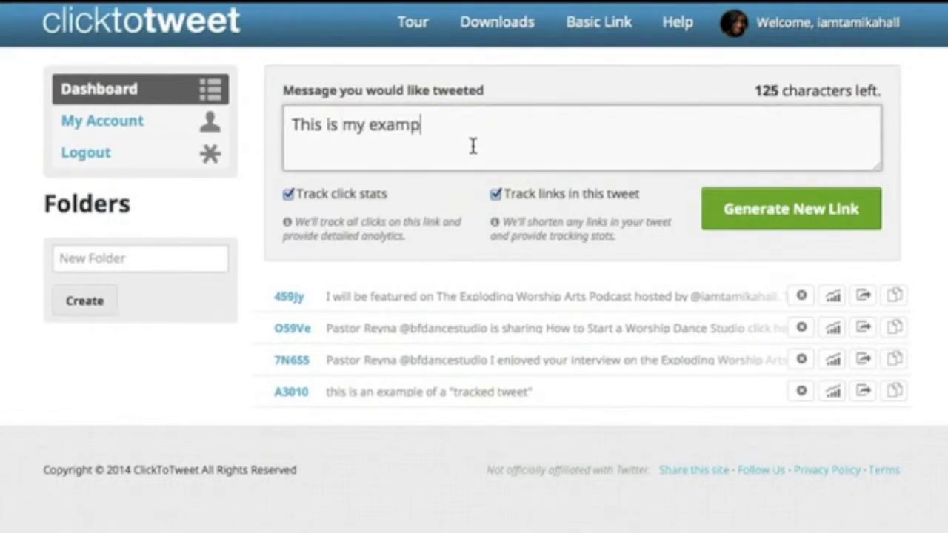
type("le of ")
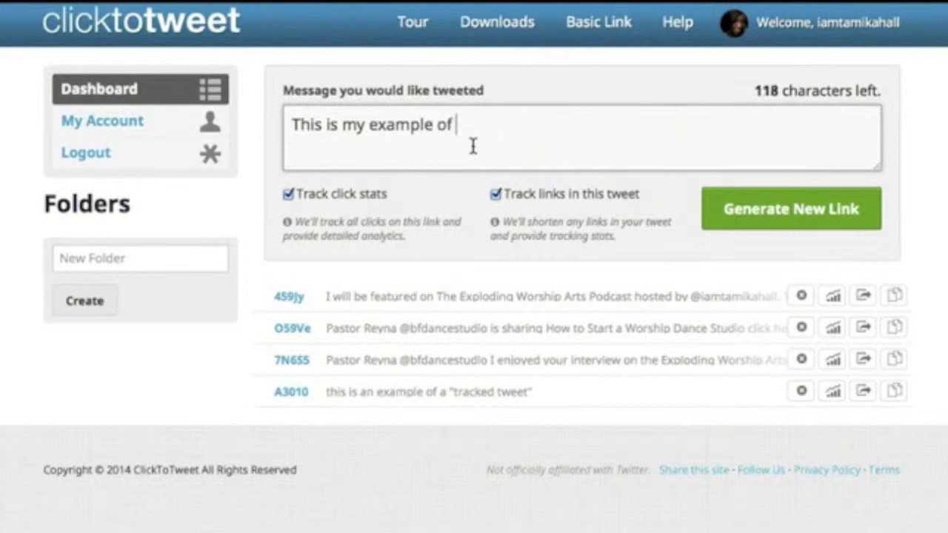
type("a tracked")
type("Tweet")
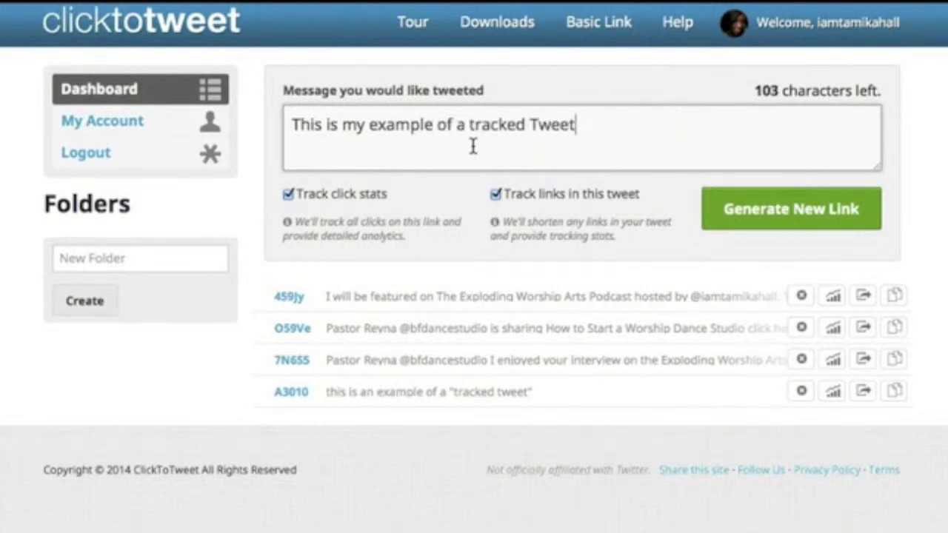
type(" @iamtamikahall")
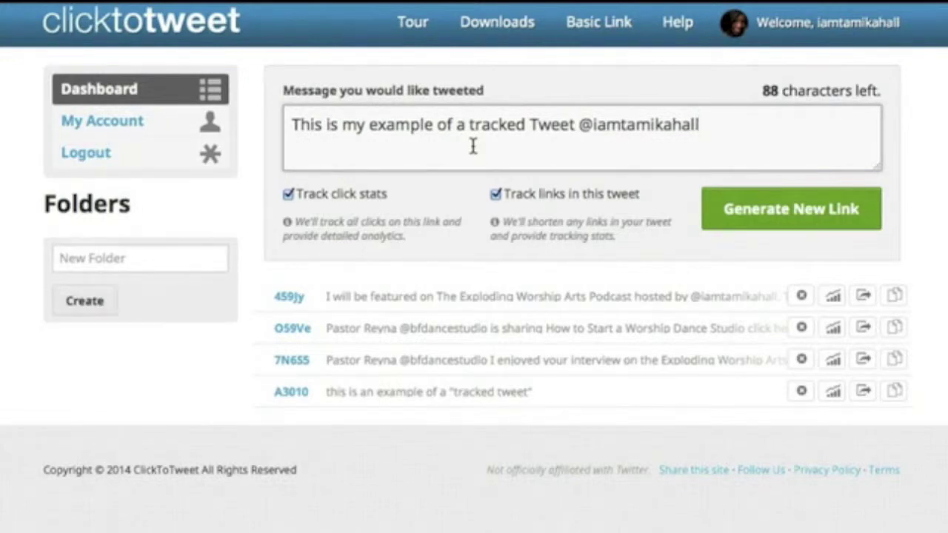
left_click(813, 220)
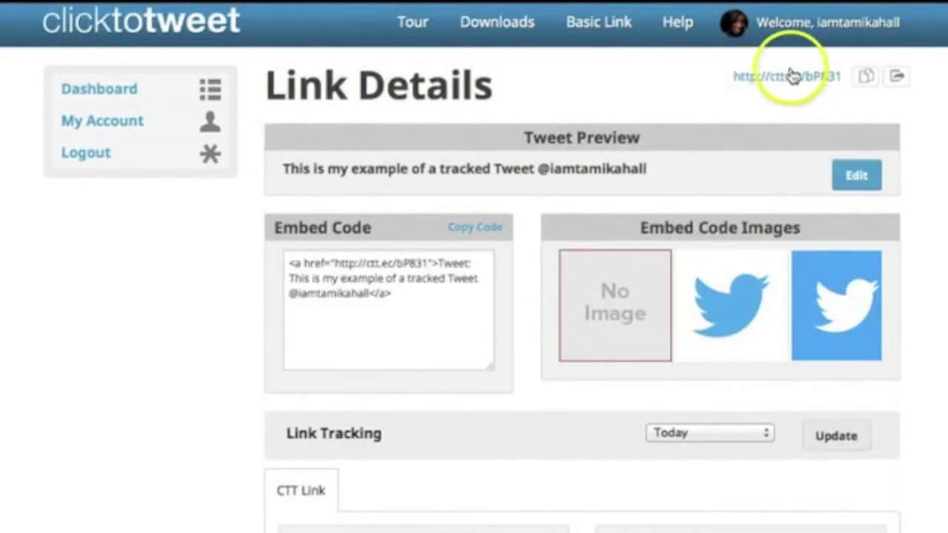
- Test the new tracked short link in Twitter, then close the unsent tweet
left_click(824, 84)
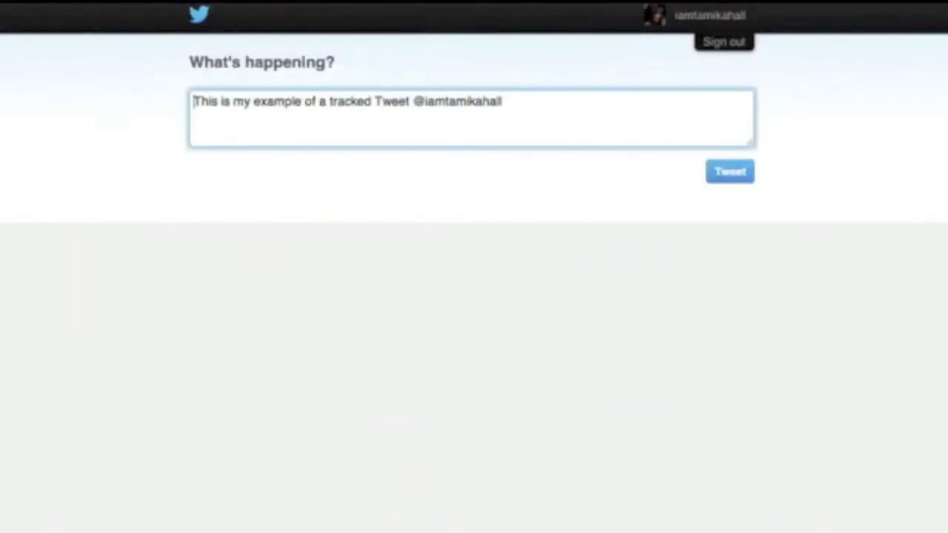
left_click(851, 165)
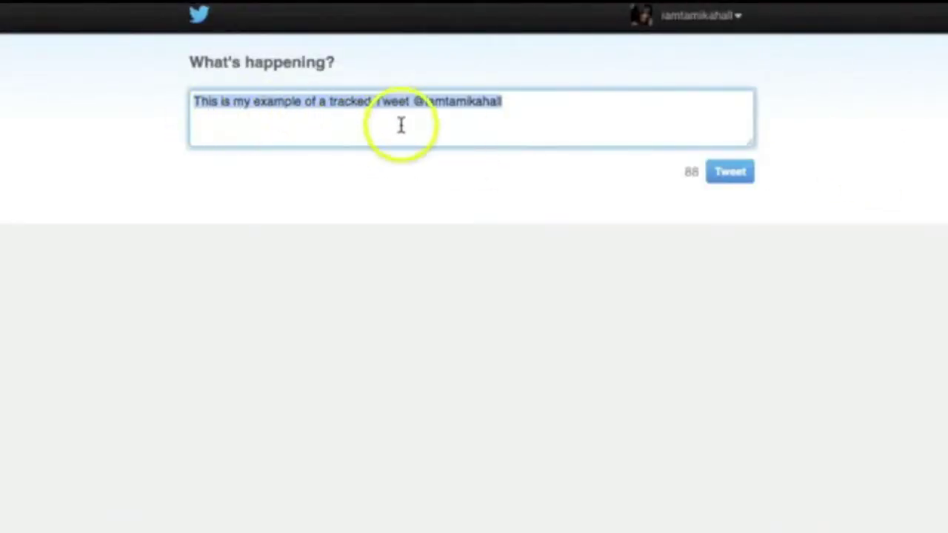
left_click(484, 186)
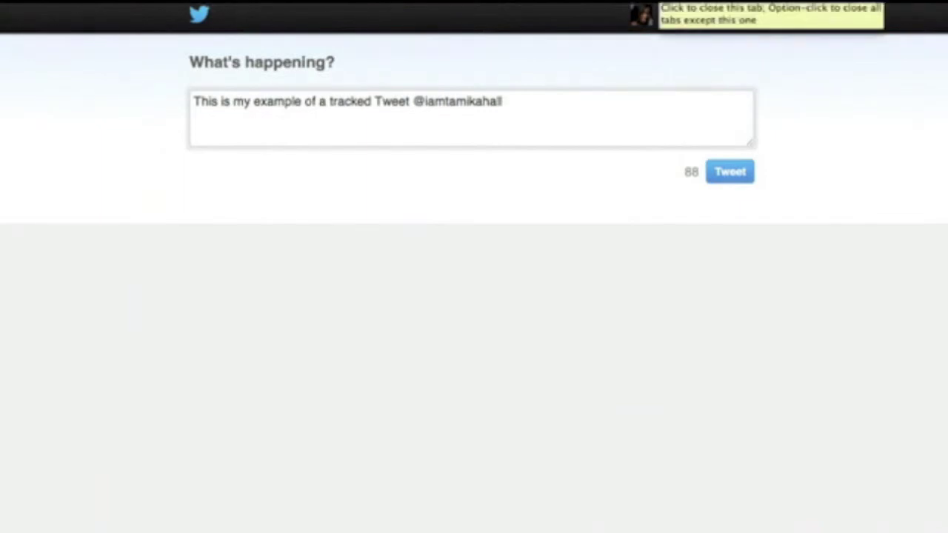
left_click(657, 2)
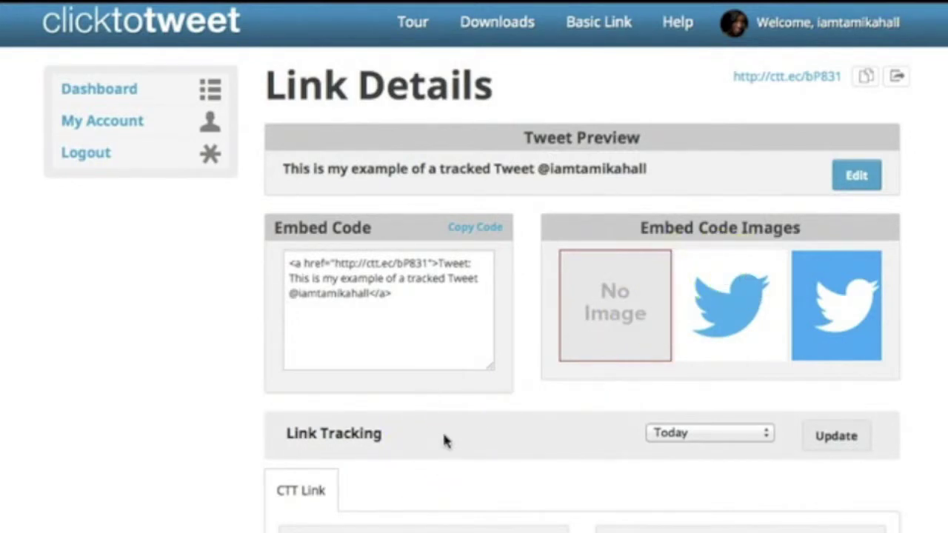
scroll(444, 440, "down", 3)
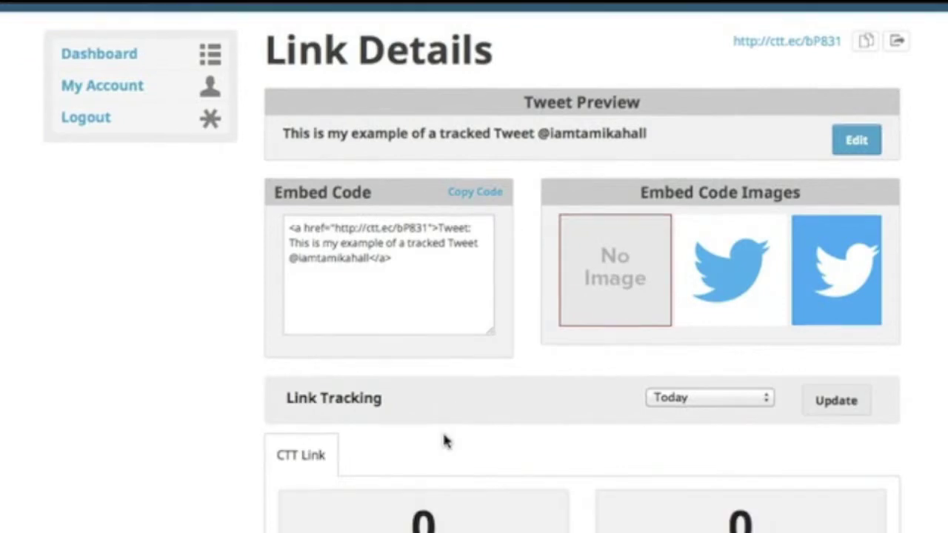
scroll(445, 440, "down", 2)
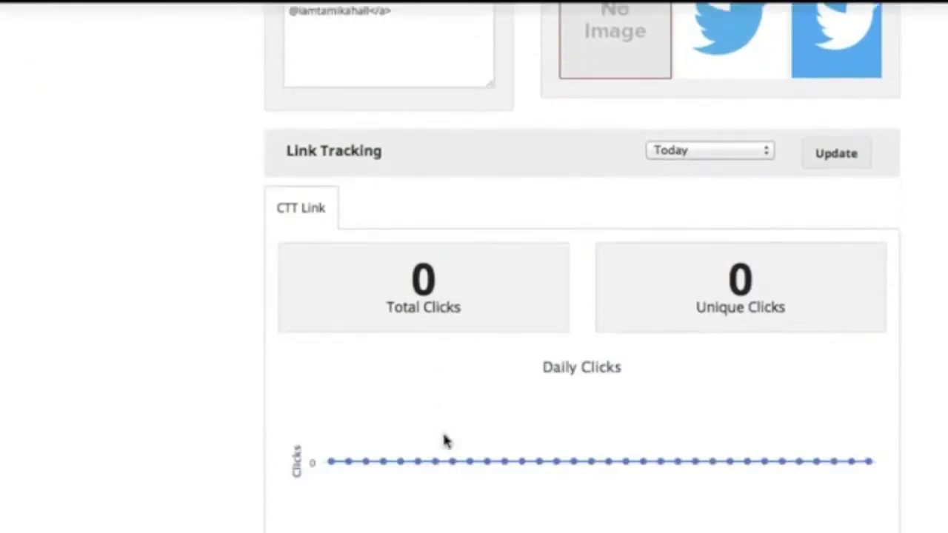
scroll(444, 440, "down", 1)
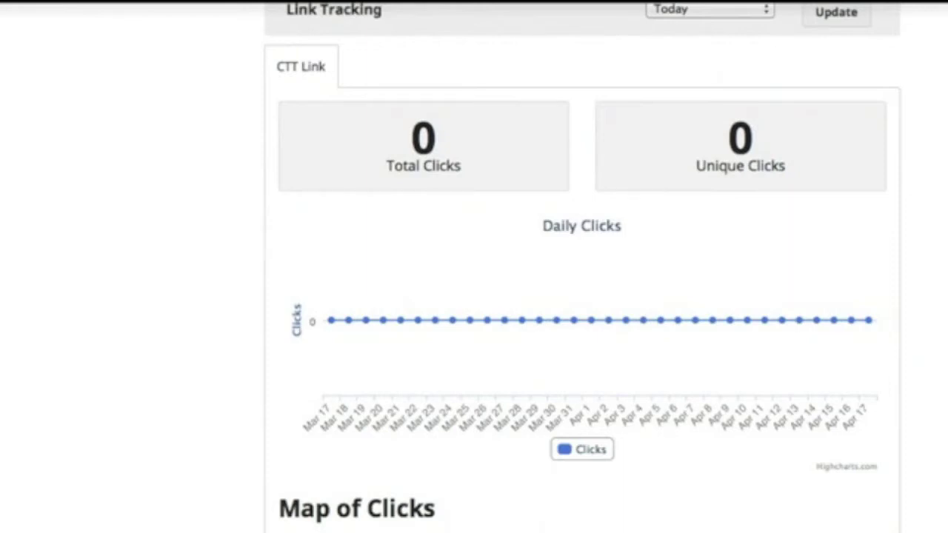
scroll(583, 267, "up", 6)
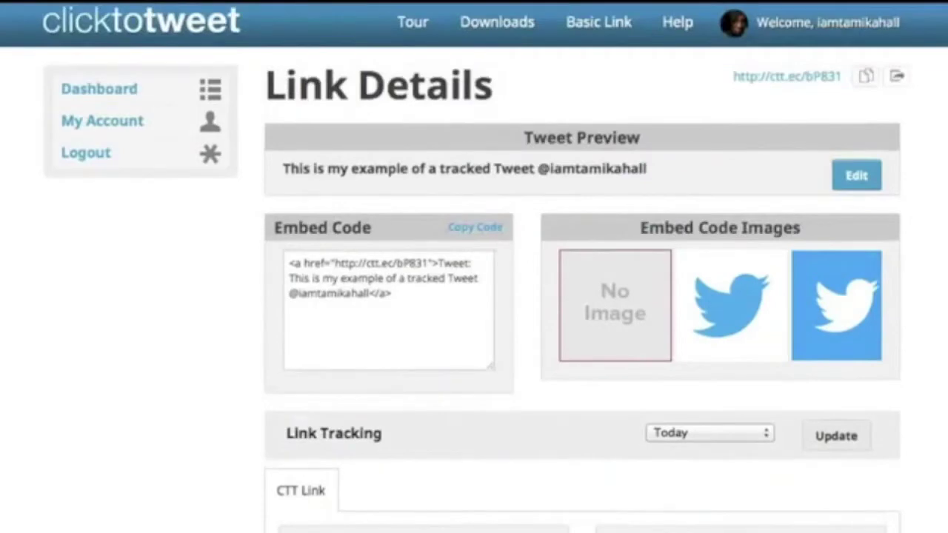
- On the Basic Link page, write 'This is an example of a basic link' plus the handle
left_click(585, 28)
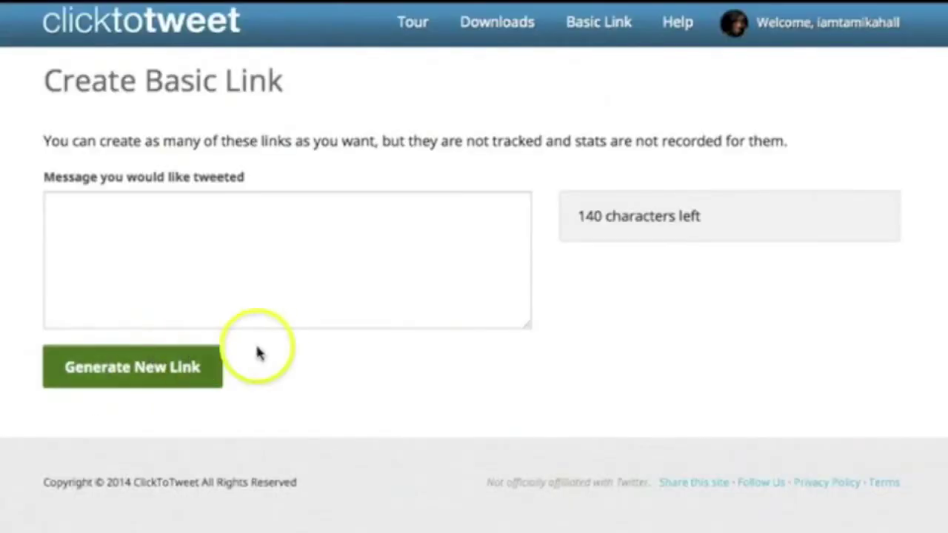
left_click(270, 318)
type("This is an example of a t")
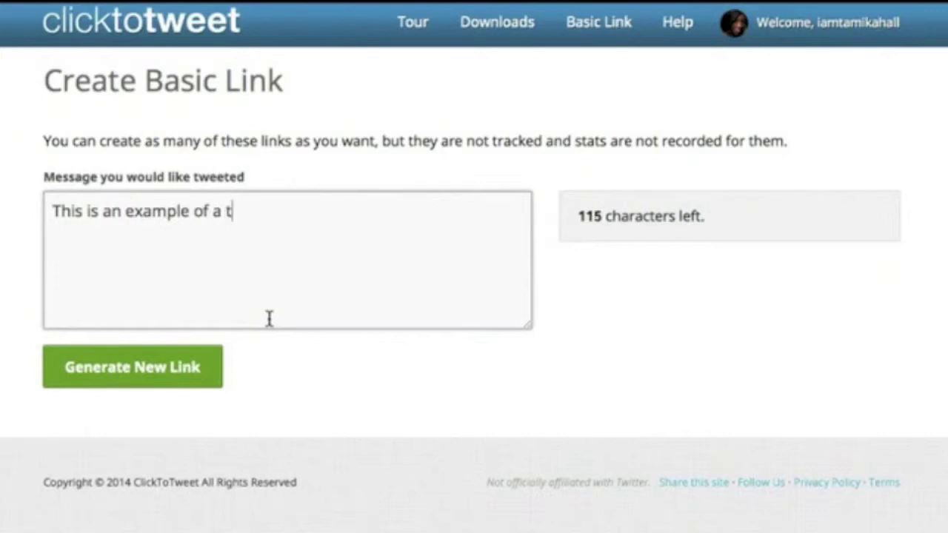
key("BackSpace")
type("basic link")
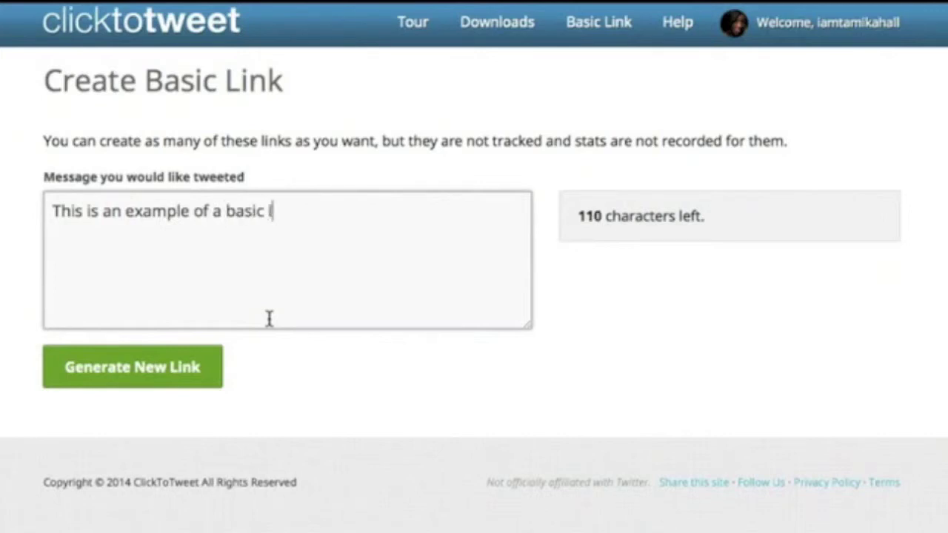
type(" @iamtam")
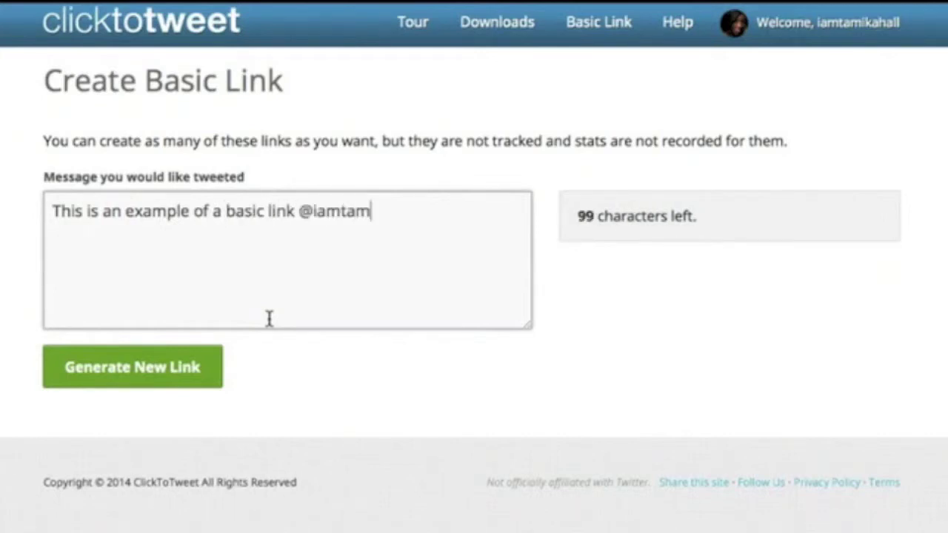
type("ikahall")
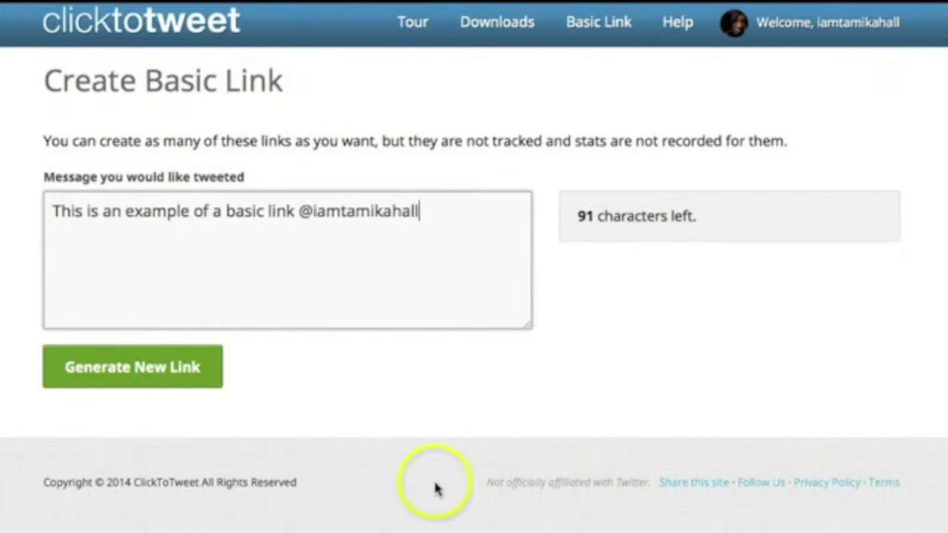
- Generate the basic link and select the resulting short URL ctt.ec/VRaBp
left_click(150, 379)
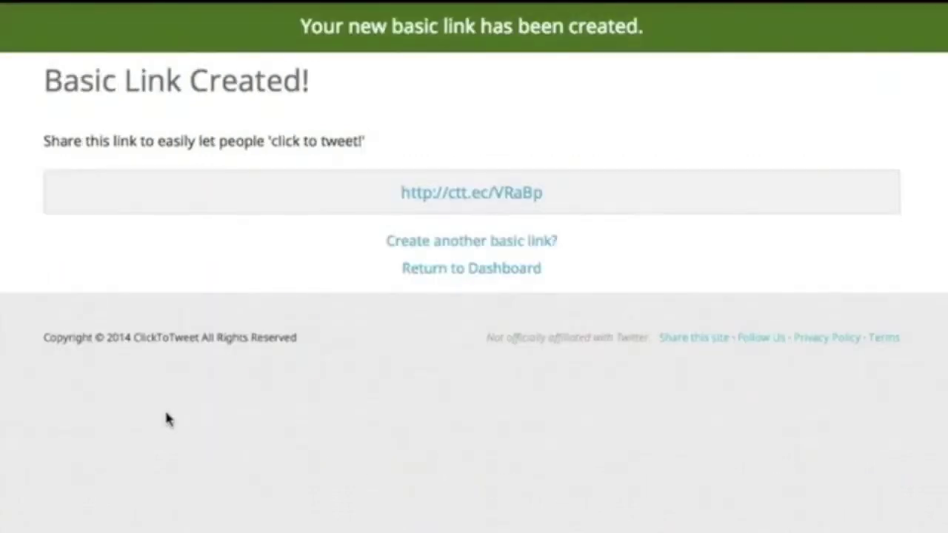
left_click(568, 186)
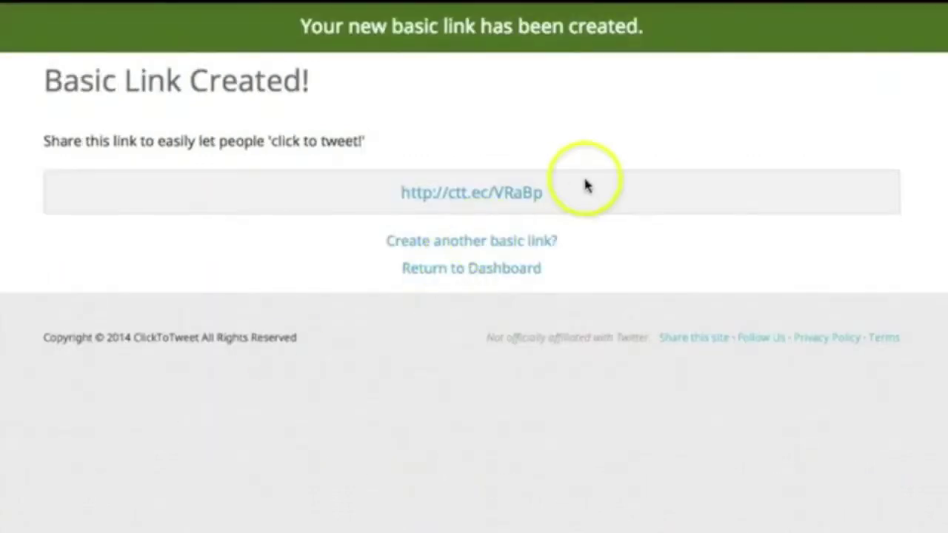
left_click_drag(567, 191, 369, 191)
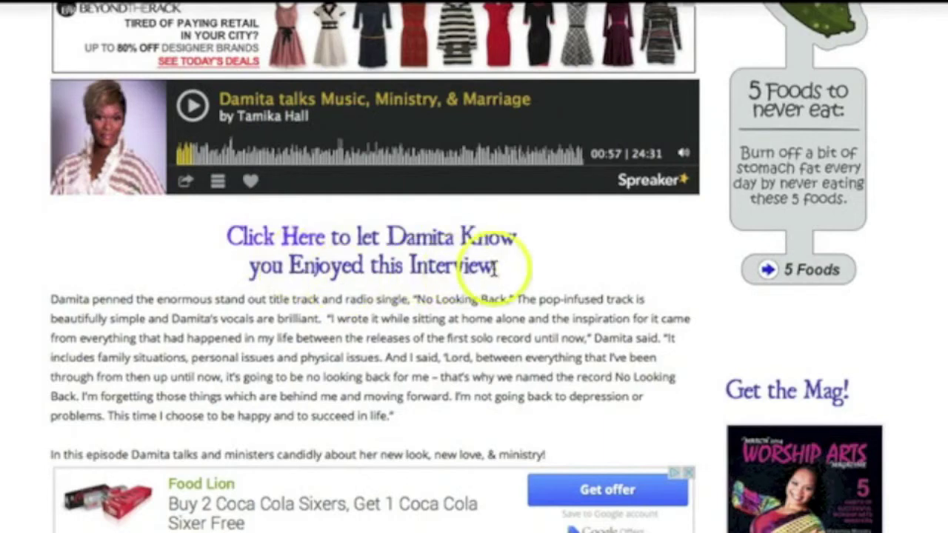
- Try the click-to-tweet link under the interview's Spreaker player
left_click(228, 248)
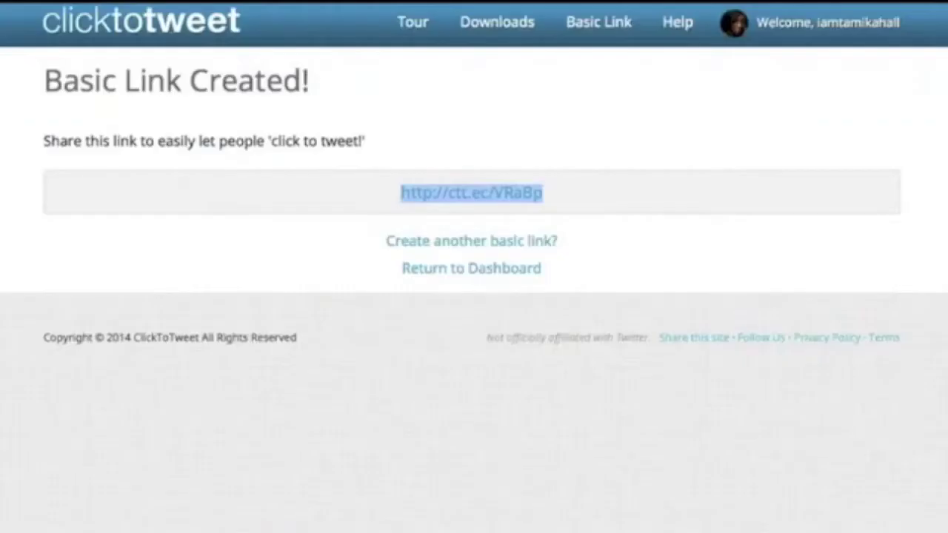
- Return to the ClickToTweet dashboard listing the five saved links, including bP831
left_click(173, 279)
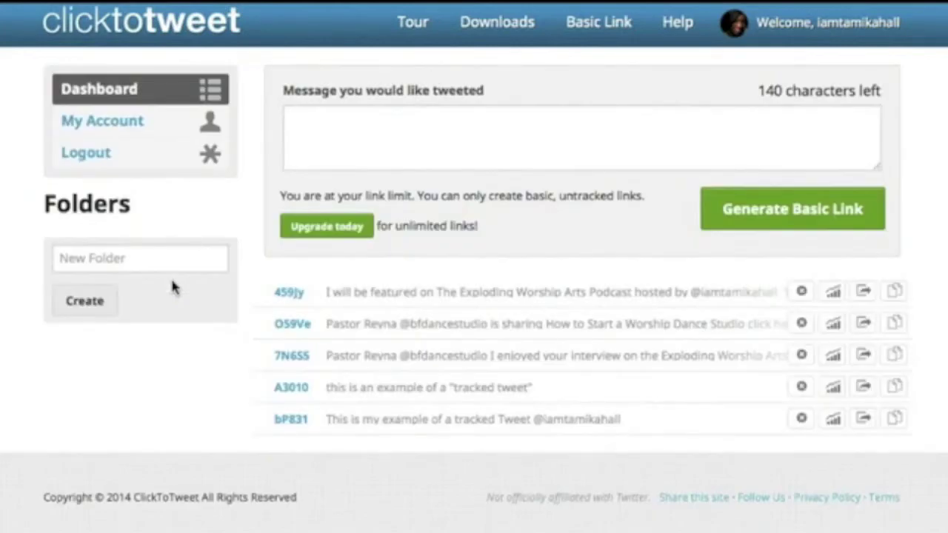